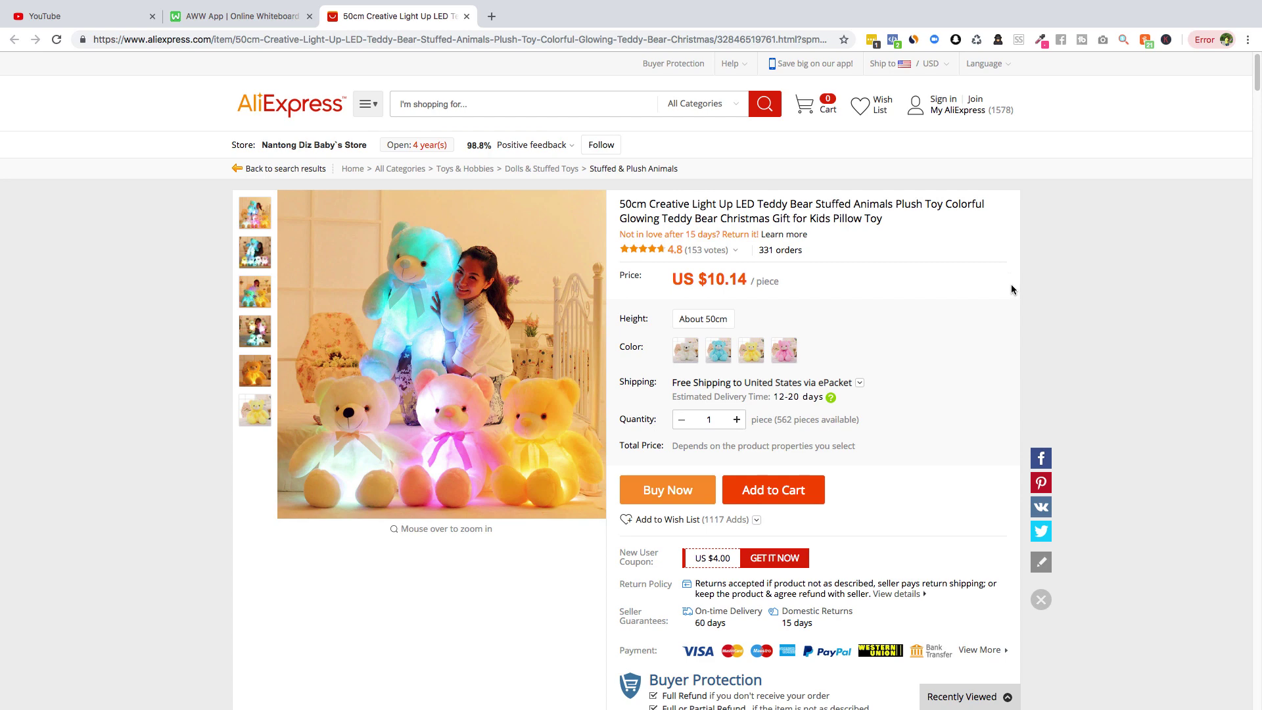
Scroll through the bear's item specifics and product video, then back up to the tab bar
scroll(1012, 284, down, 1)
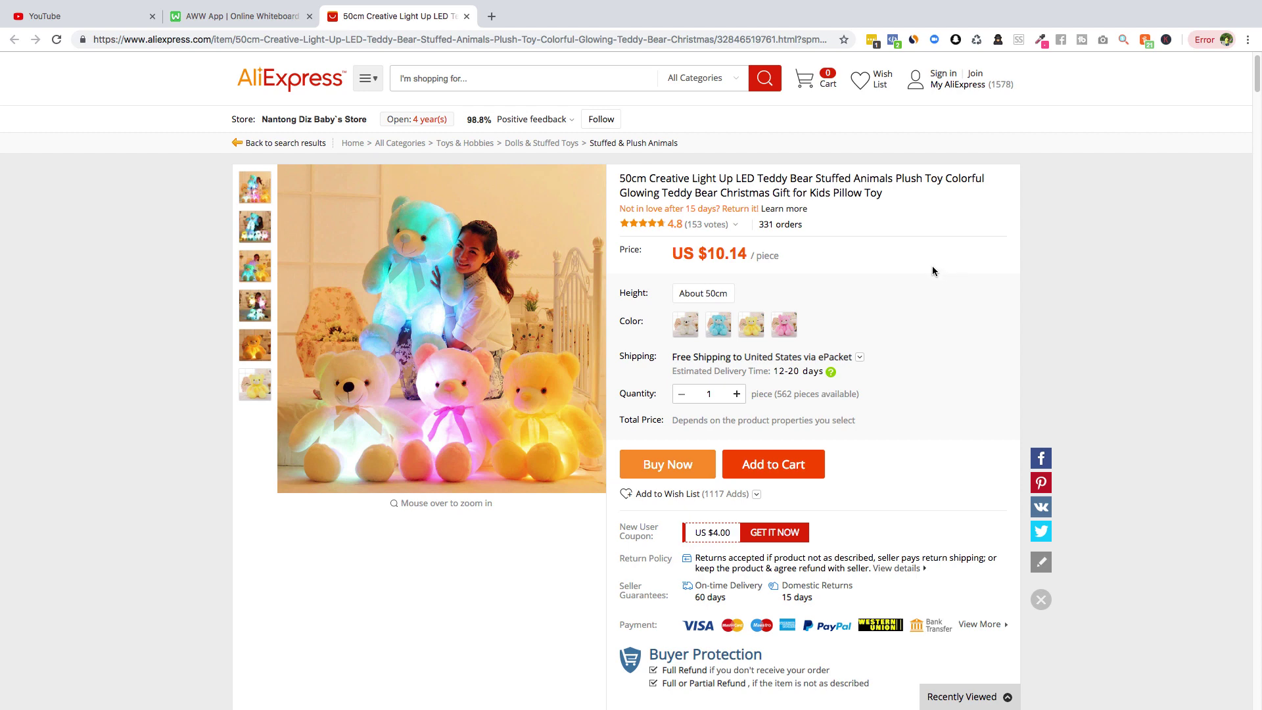
scroll(932, 268, down, 5)
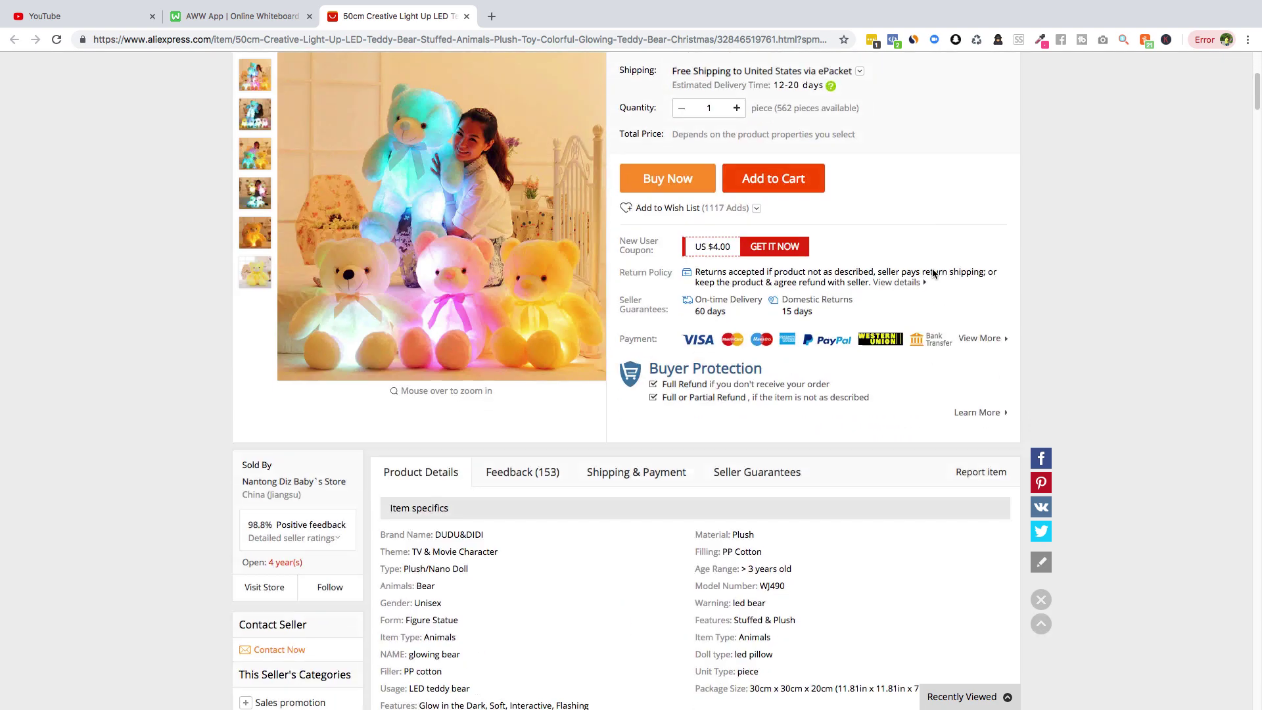
scroll(539, 399, down, 3)
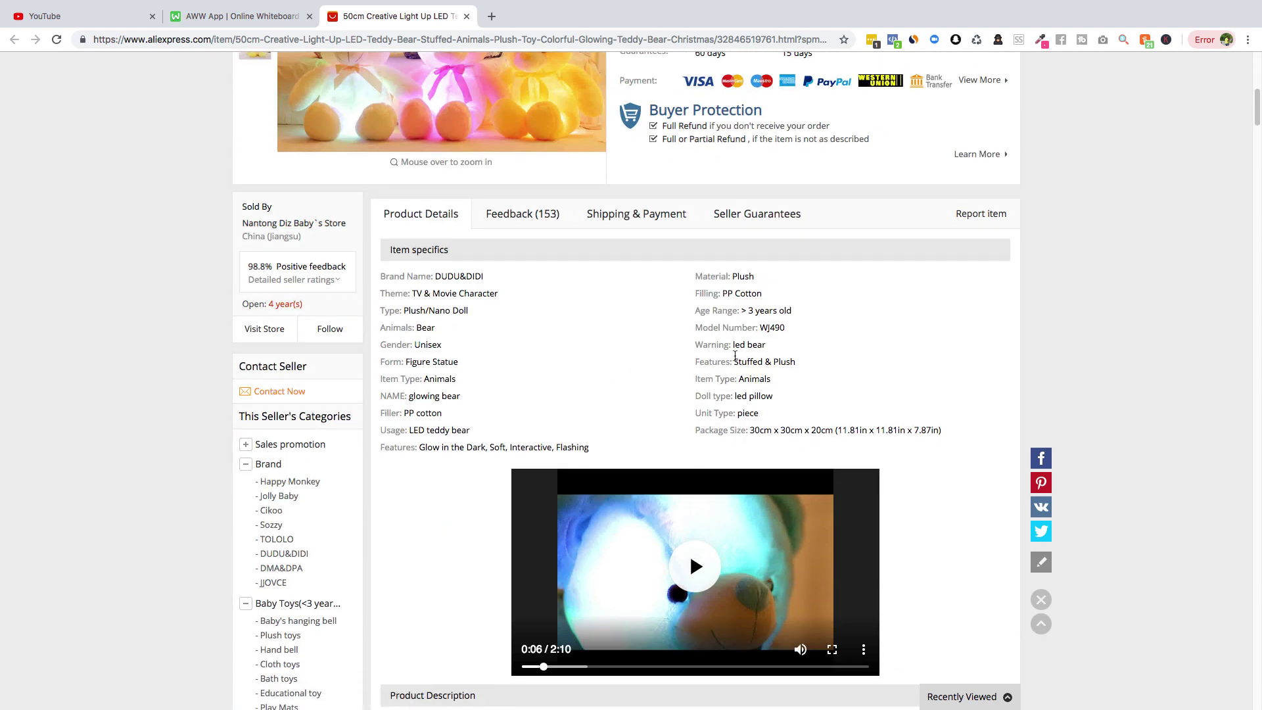
scroll(884, 381, down, 3)
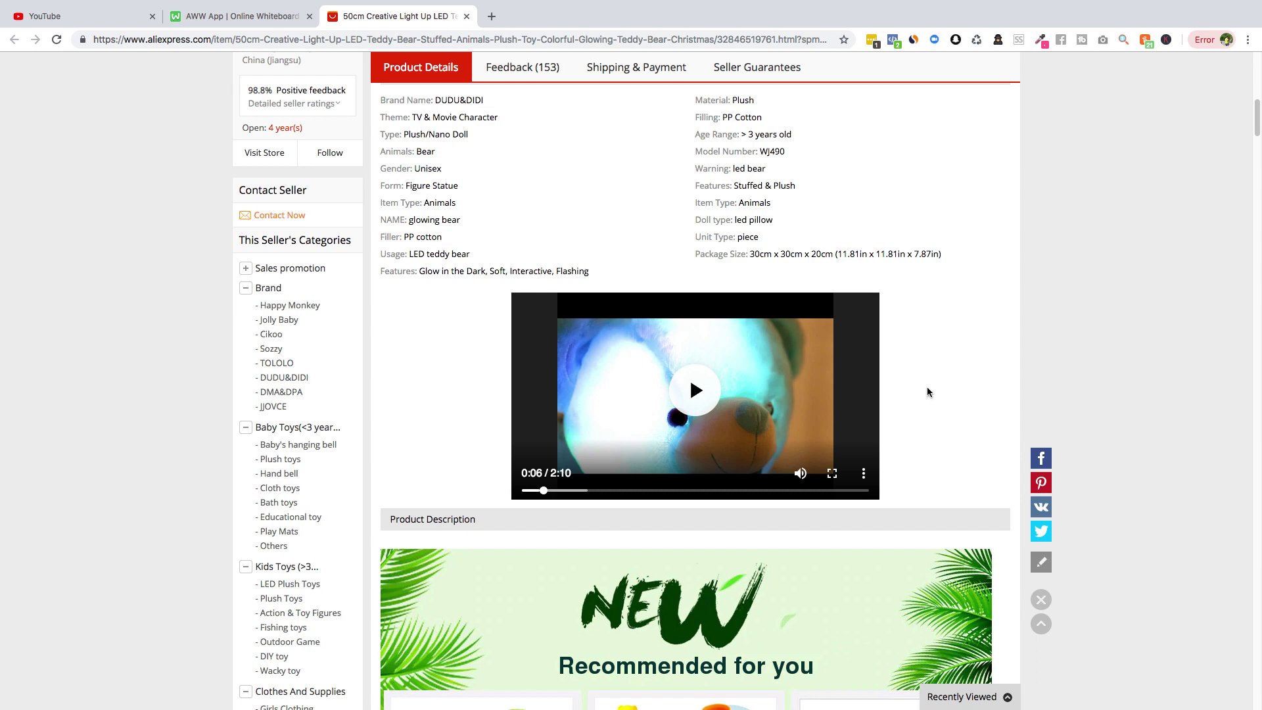
scroll(928, 392, up, 4)
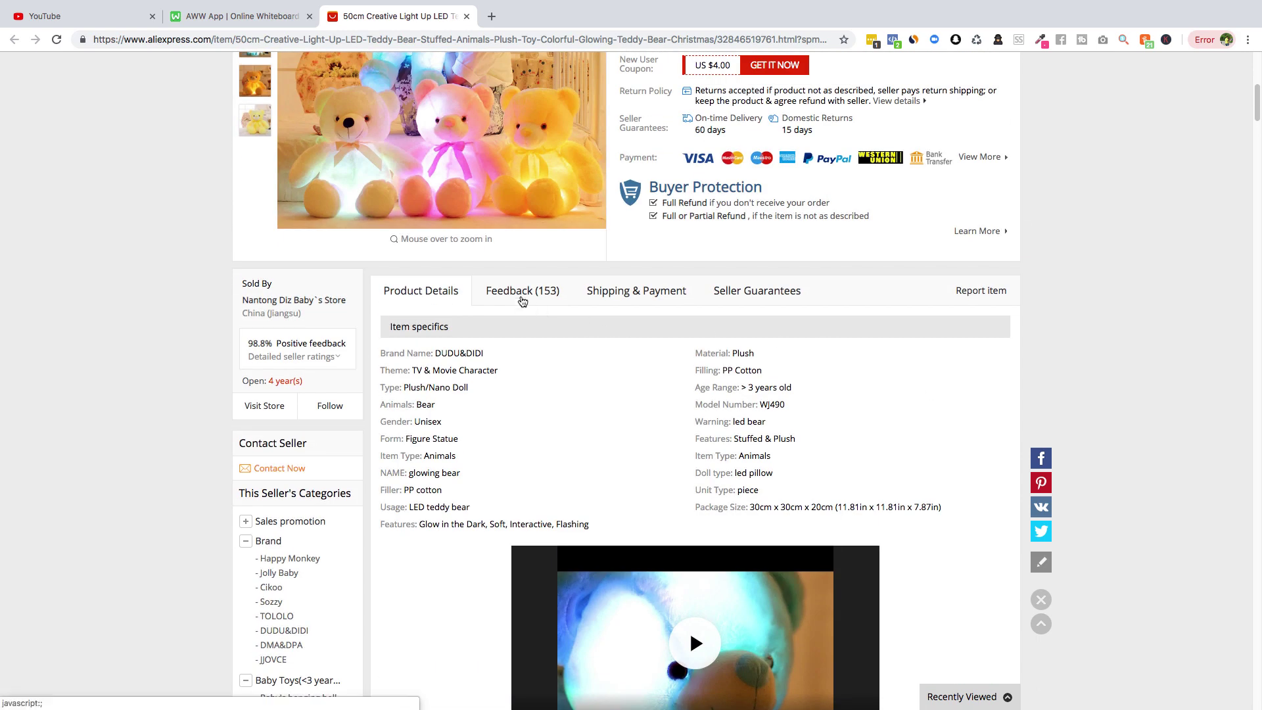
Read the bear's star ratings and customer reviews, then return to the top of the page
click(523, 299)
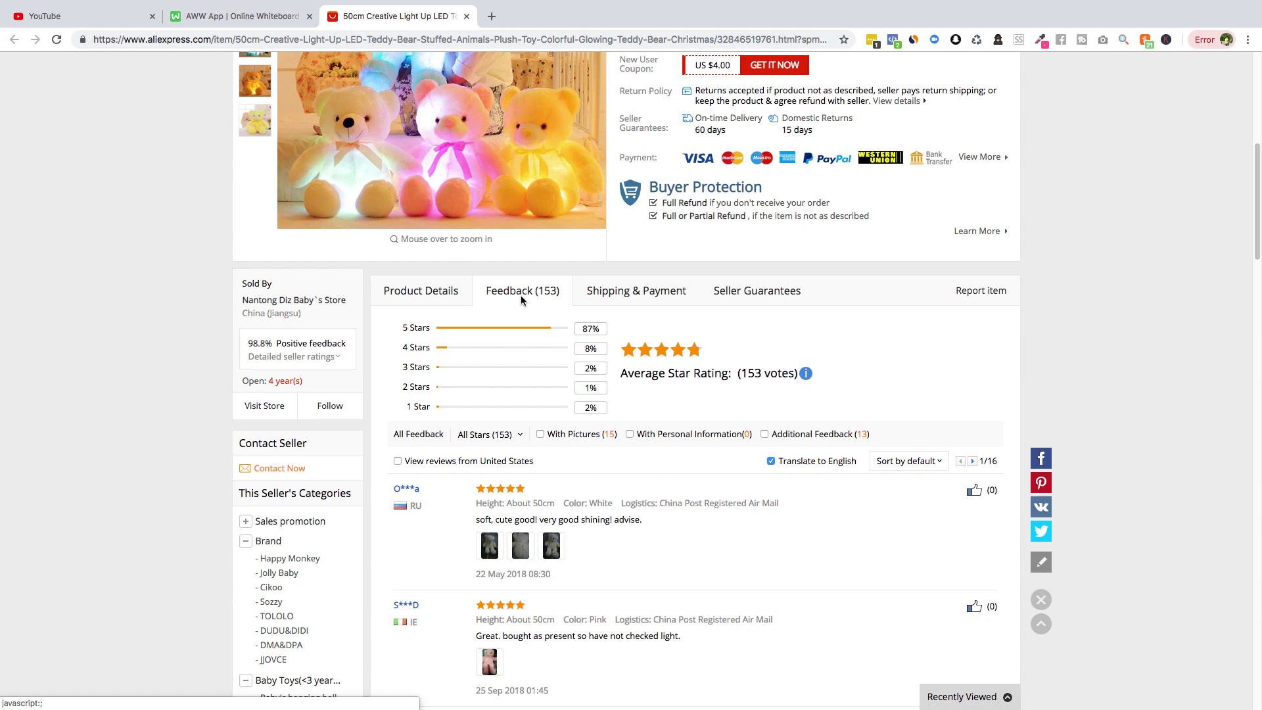
scroll(702, 434, down, 3)
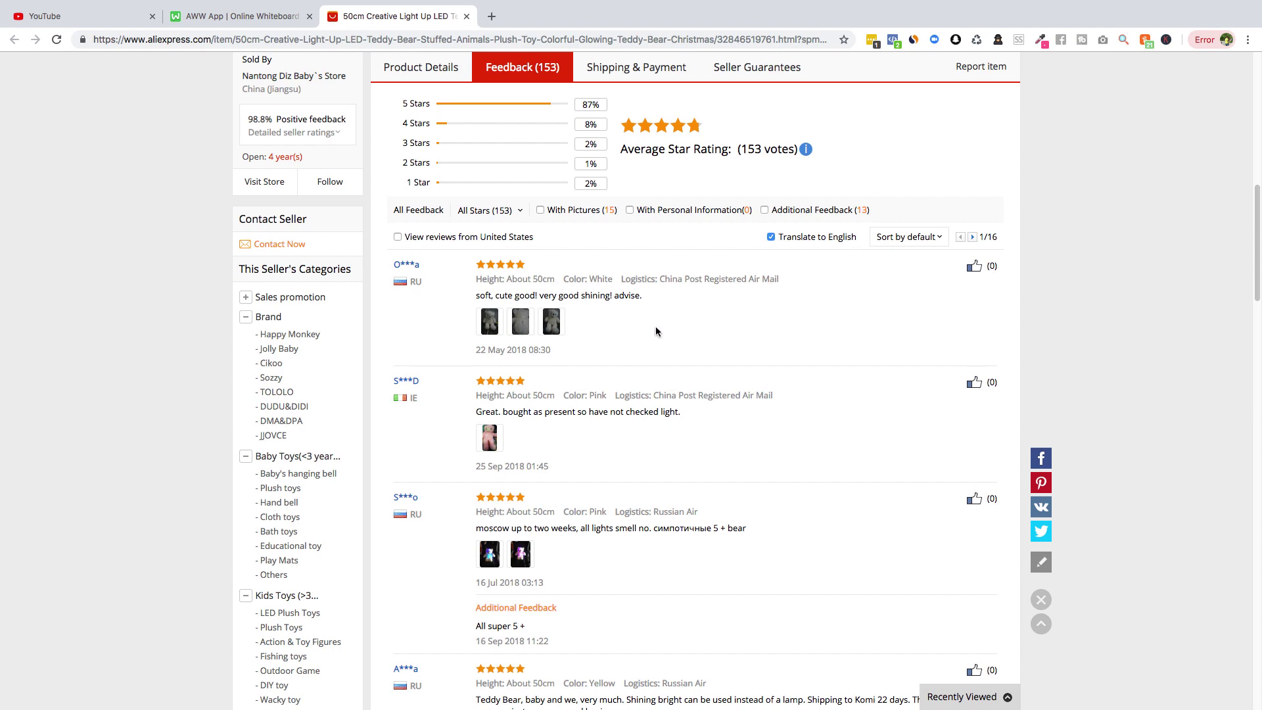
scroll(656, 329, down, 3)
scroll(585, 410, down, 3)
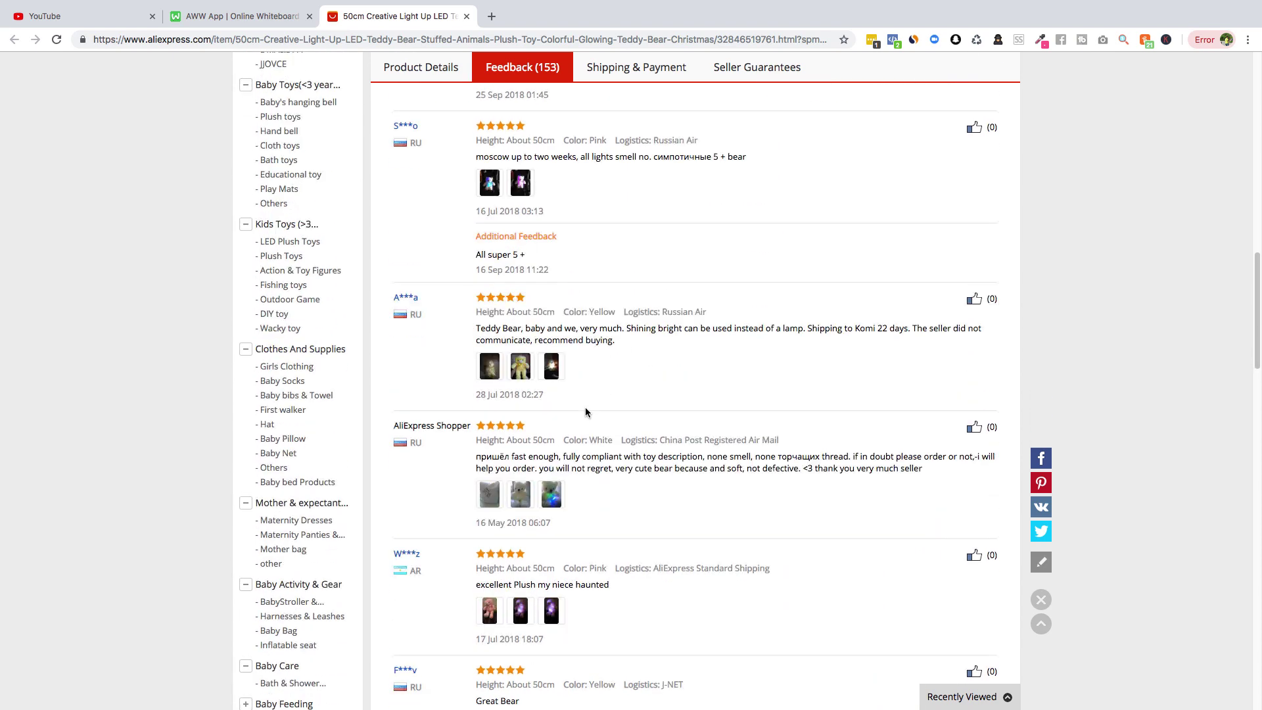
scroll(583, 413, down, 1)
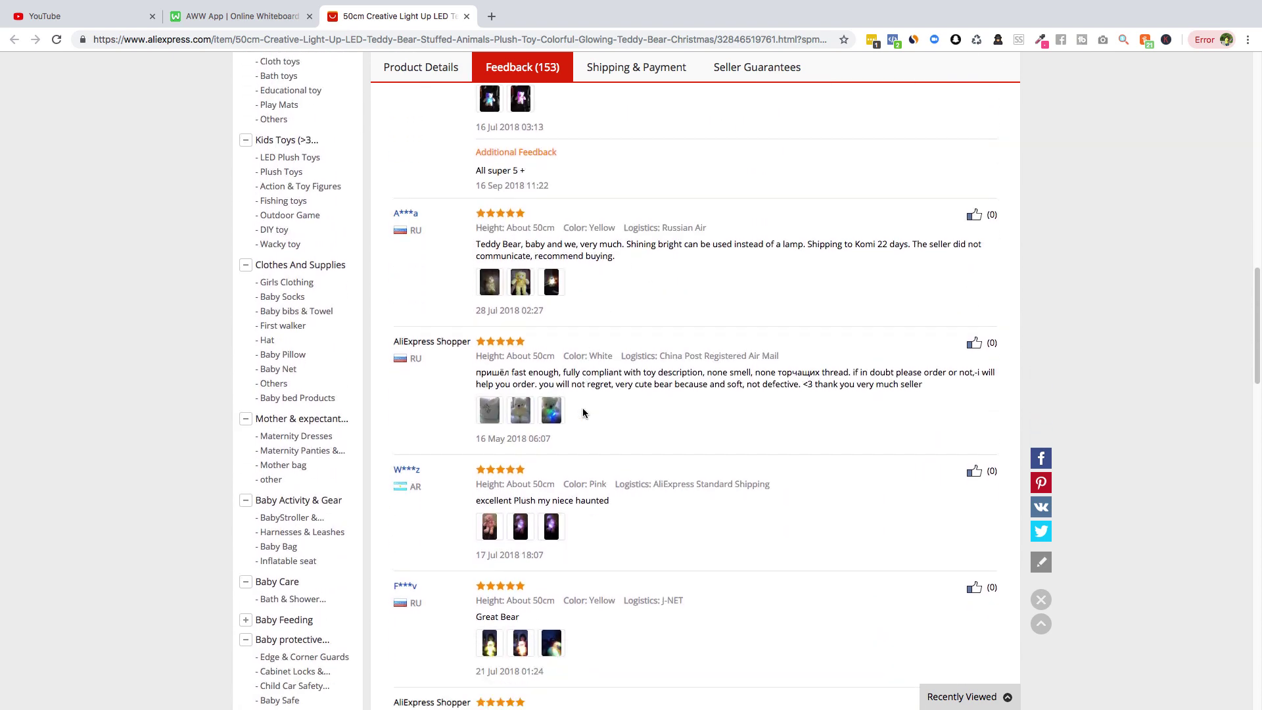
scroll(584, 413, up, 2)
scroll(583, 412, up, 3)
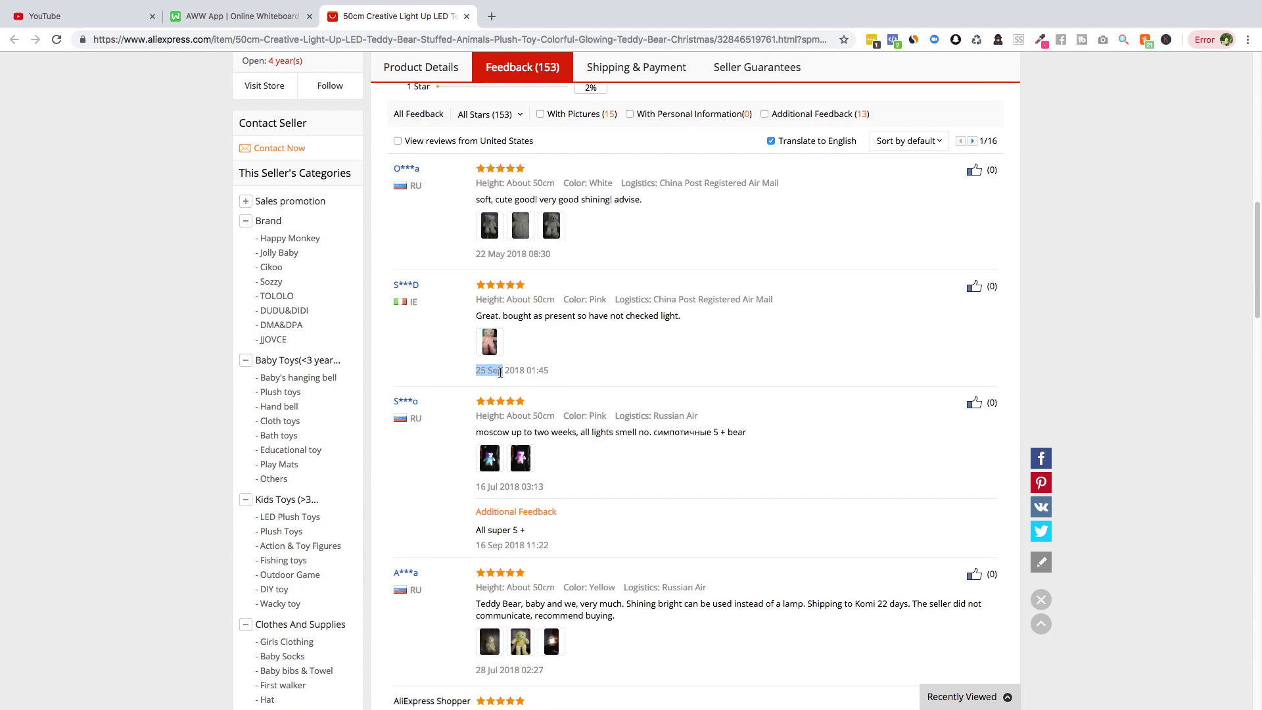
scroll(620, 372, down, 7)
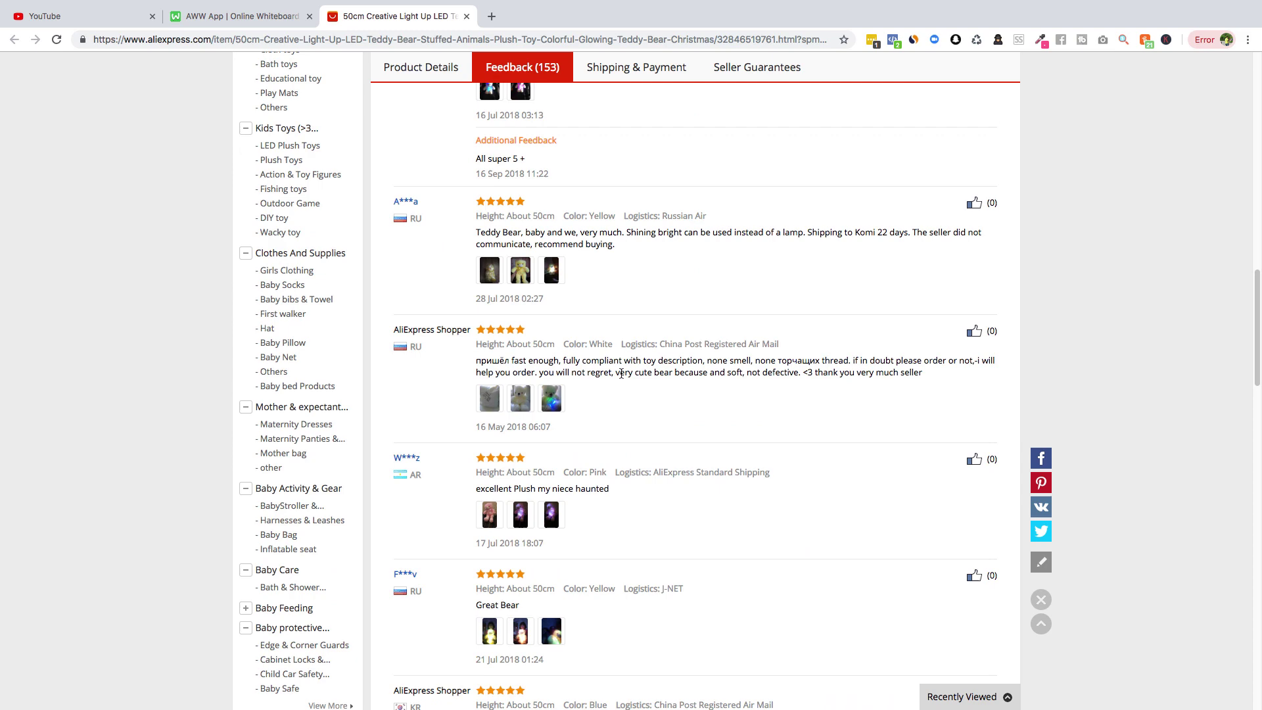
scroll(622, 377, down, 2)
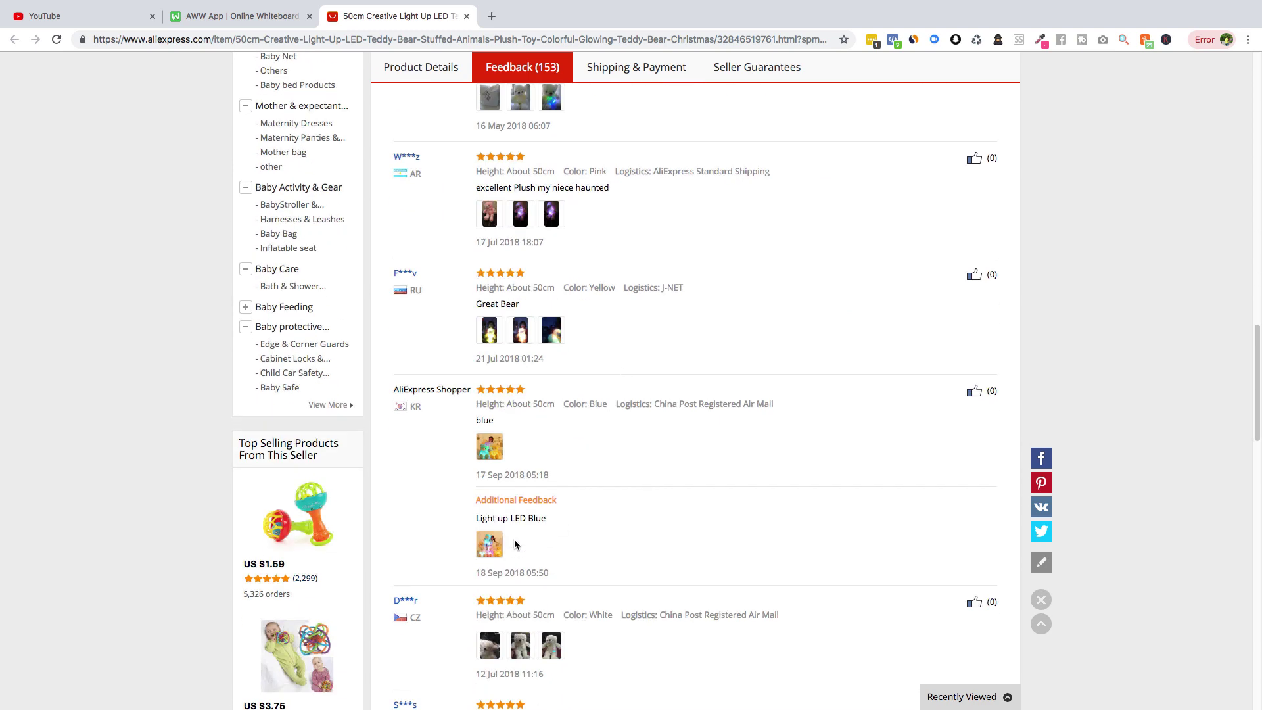
key(Home)
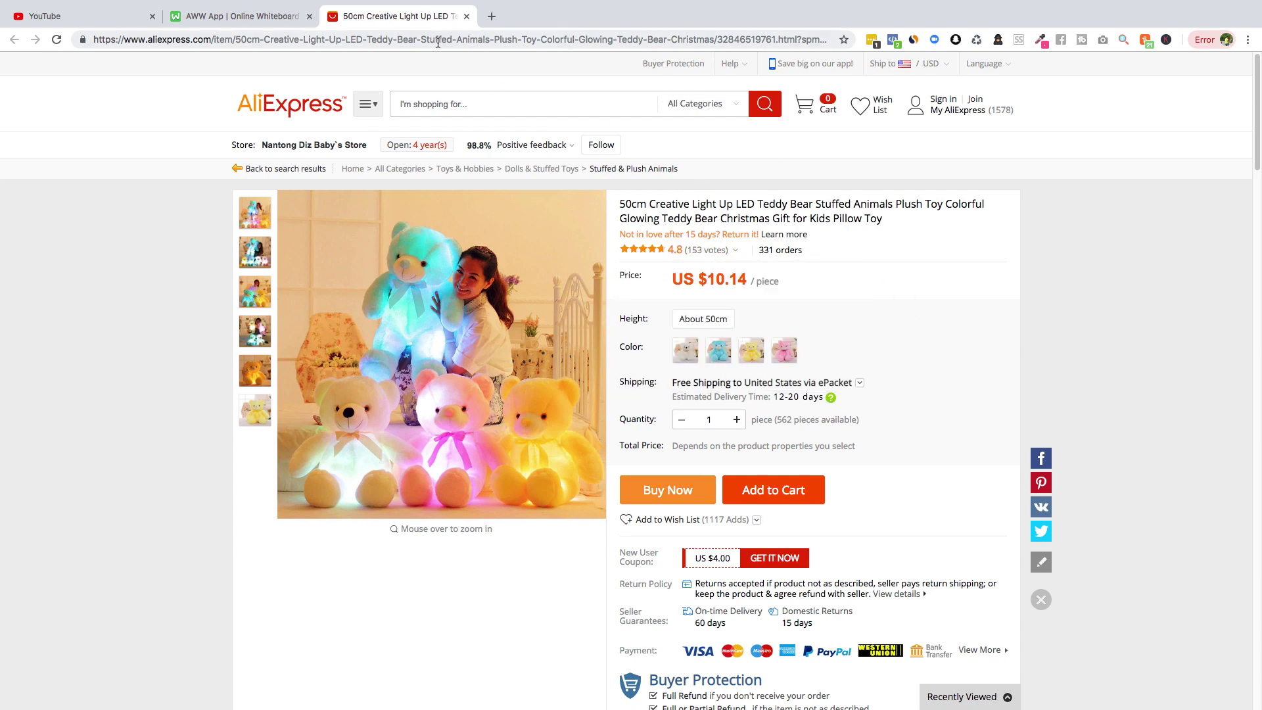
Handwrite 'Price ->' on the AWW whiteboard, then go back to the AliExpress listing
click(268, 17)
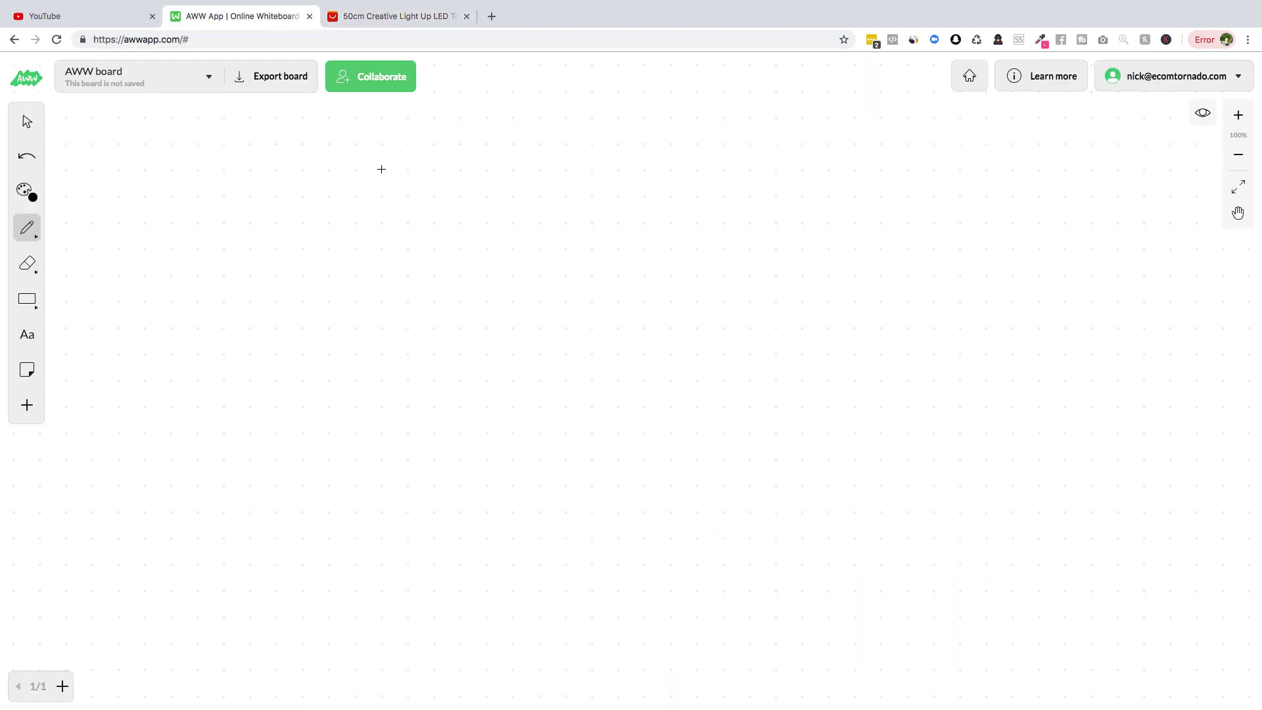
drag(387, 163, 401, 212)
mouse_move(365, 179)
mouse_down()
mouse_move(395, 162)
mouse_move(415, 185)
mouse_up()
mouse_move(425, 184)
mouse_down()
mouse_move(427, 201)
mouse_move(468, 194)
mouse_up()
click(420, 179)
click(455, 186)
mouse_move(484, 185)
mouse_down()
mouse_move(506, 172)
mouse_move(512, 194)
mouse_up()
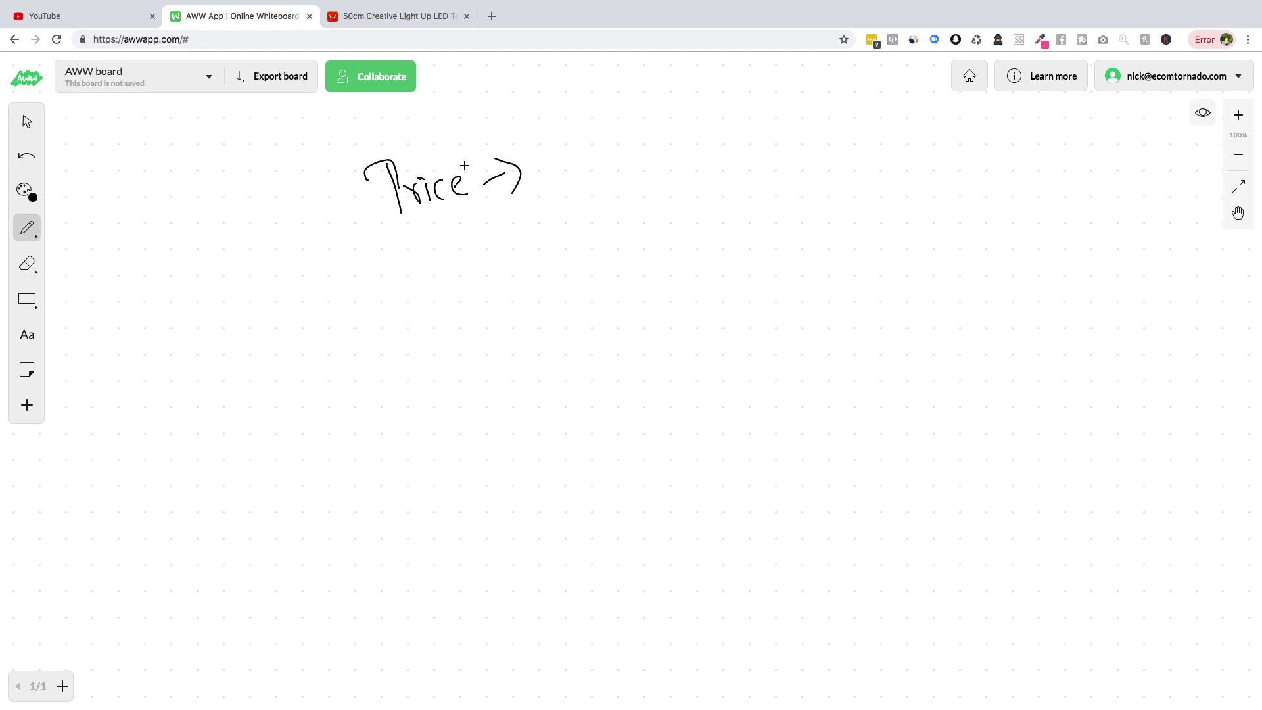
click(430, 21)
Select the About 50cm white bear variant and check its free ePacket shipping options
click(702, 318)
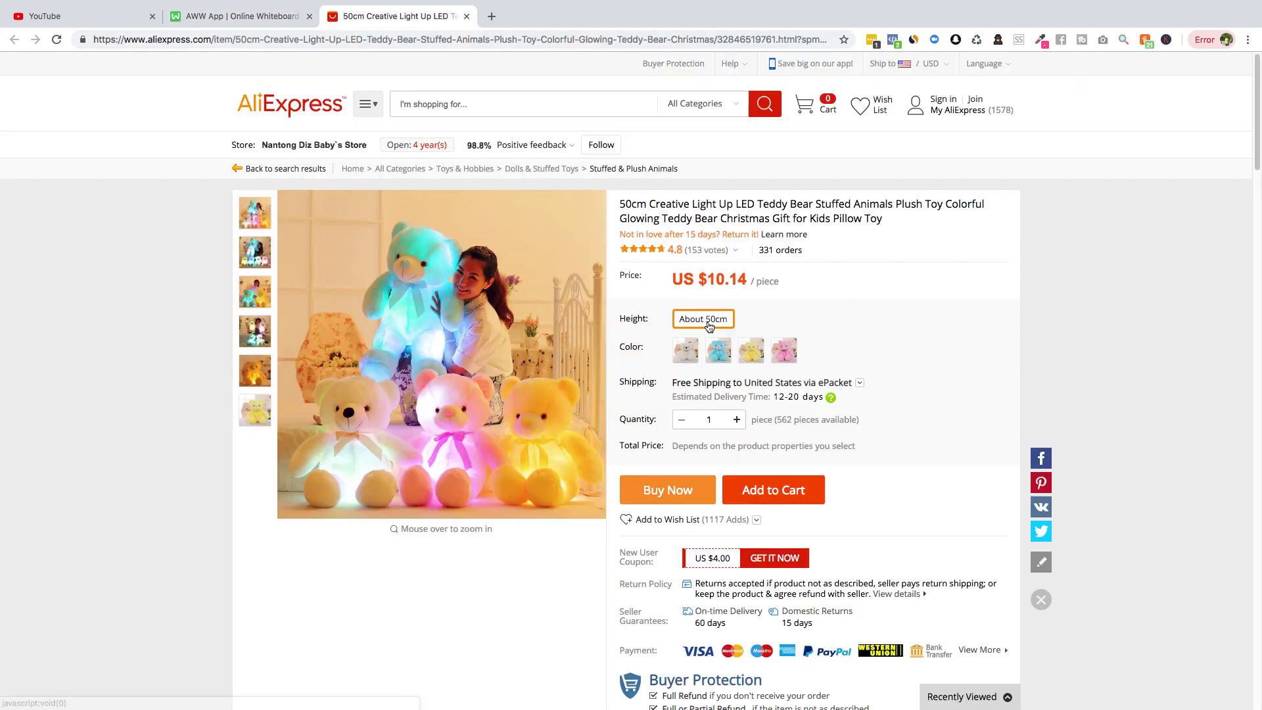
click(685, 351)
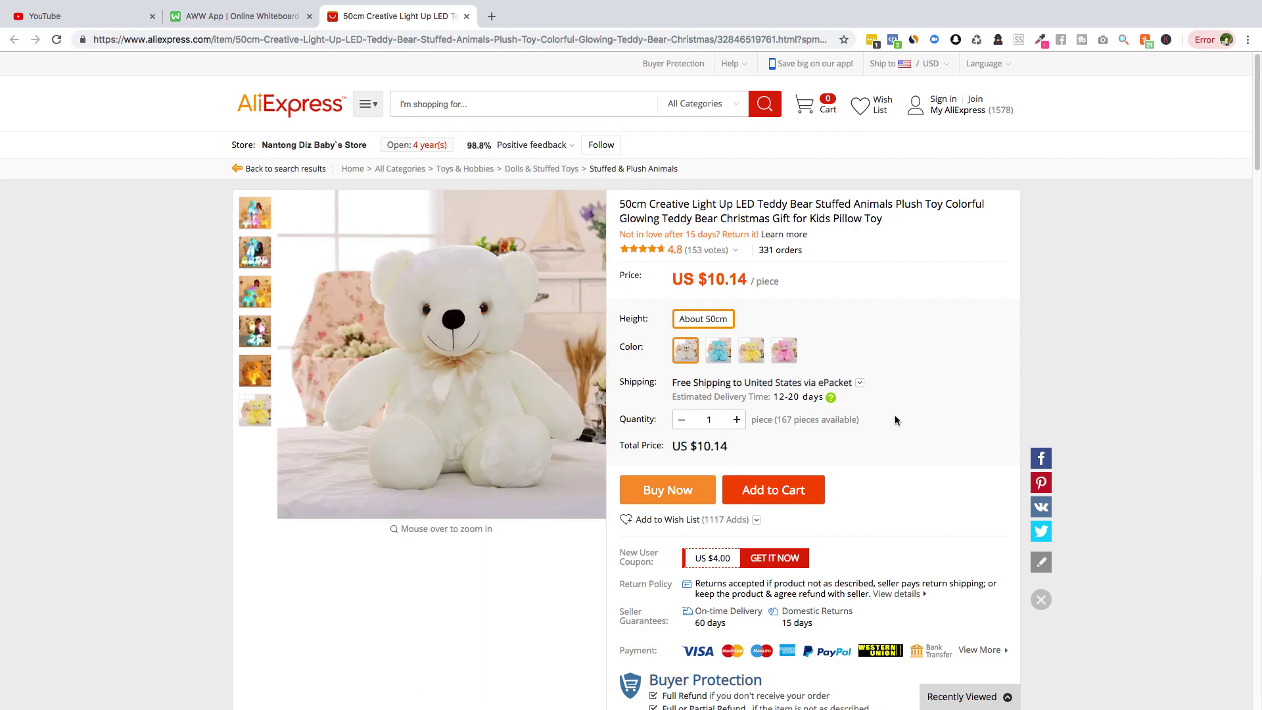
click(856, 384)
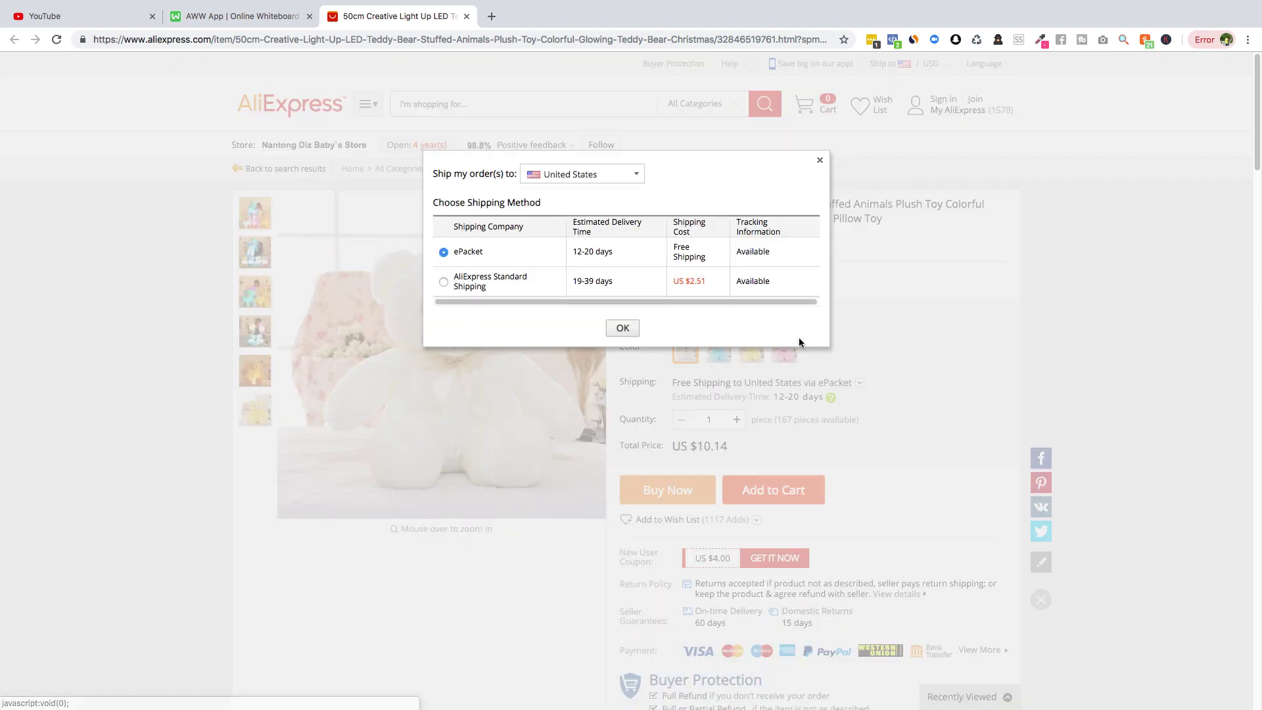
click(820, 161)
On the whiteboard, write '$10 ->' after Price with the '3x-5' markup above the arrow
click(189, 18)
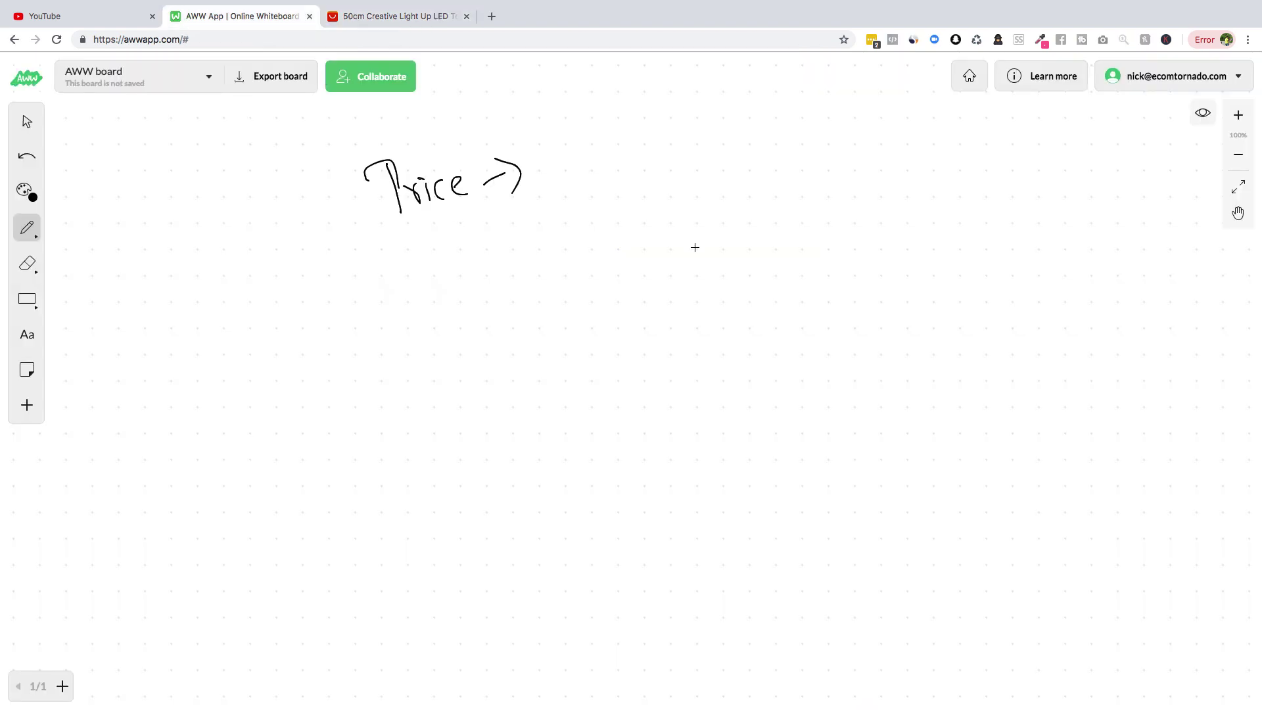
mouse_move(591, 165)
mouse_down()
mouse_move(571, 181)
mouse_move(585, 180)
mouse_up()
mouse_move(595, 149)
mouse_down()
mouse_move(609, 175)
mouse_move(614, 159)
mouse_move(679, 143)
mouse_move(690, 149)
mouse_move(681, 169)
mouse_up()
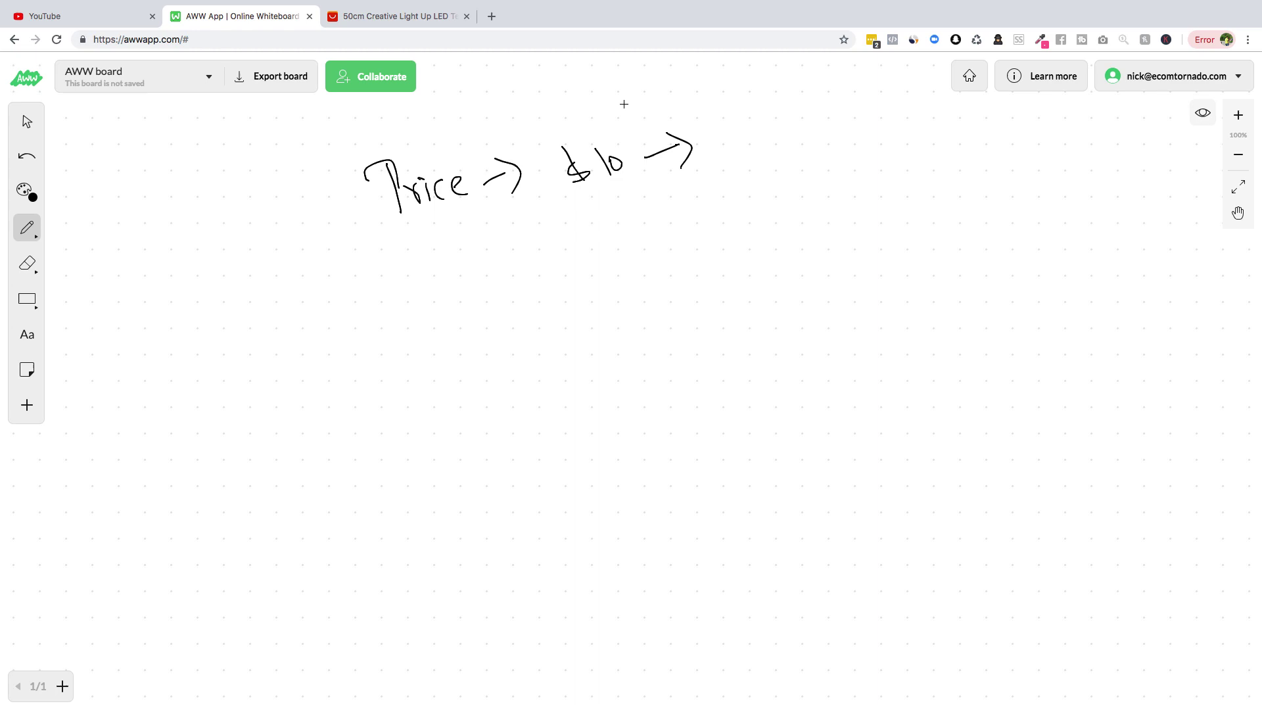
mouse_move(618, 103)
mouse_down()
mouse_move(626, 126)
mouse_move(650, 121)
mouse_up()
mouse_move(648, 104)
mouse_down()
mouse_move(642, 123)
mouse_move(662, 104)
mouse_up()
drag(672, 85, 672, 113)
drag(673, 96, 750, 139)
Write the '$29.99 / $49.99' selling prices and an arrow linking back to $10
mouse_move(767, 110)
mouse_down()
mouse_move(757, 117)
mouse_move(774, 134)
mouse_up()
drag(781, 117, 797, 122)
drag(807, 100, 814, 119)
mouse_move(839, 98)
mouse_down()
mouse_move(828, 111)
mouse_move(866, 92)
mouse_move(863, 103)
mouse_up()
mouse_move(879, 83)
mouse_down()
mouse_move(881, 100)
mouse_move(888, 90)
mouse_up()
mouse_move(906, 76)
mouse_down()
mouse_move(908, 92)
mouse_move(921, 89)
mouse_move(849, 114)
mouse_up()
mouse_move(726, 126)
mouse_down()
mouse_move(710, 149)
mouse_move(727, 157)
mouse_move(929, 97)
mouse_up()
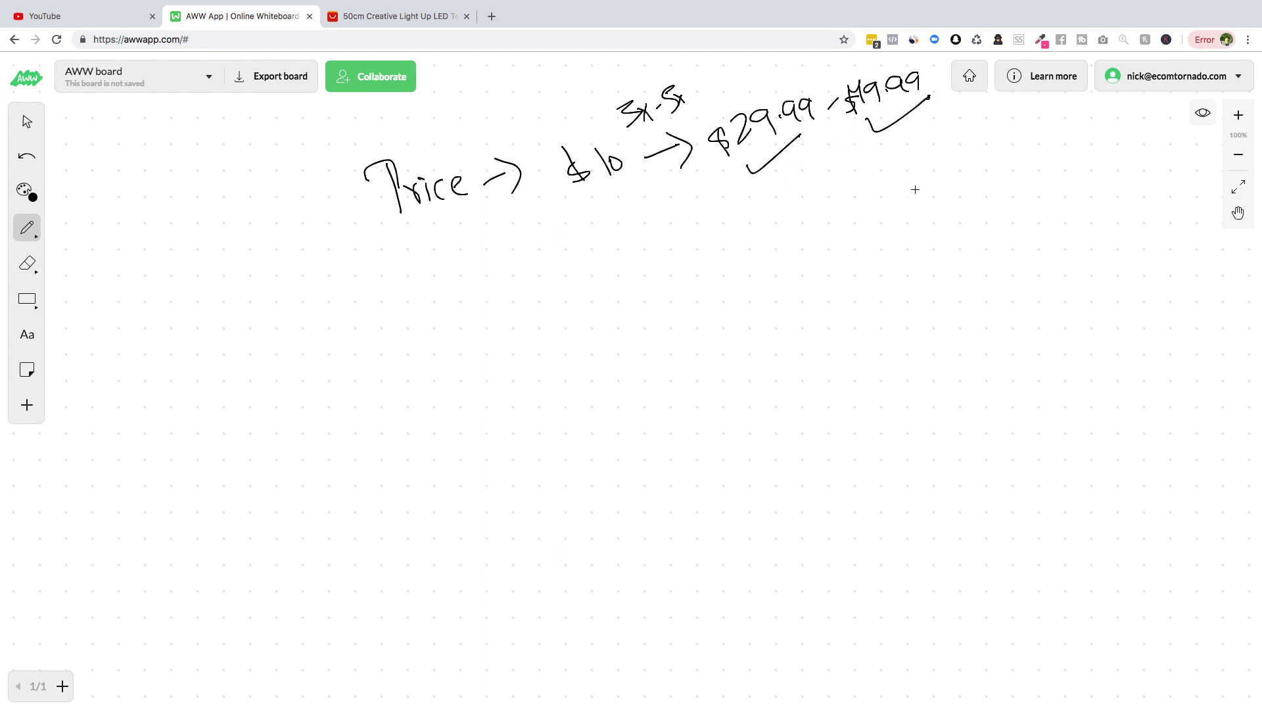
mouse_move(667, 195)
mouse_down()
mouse_move(688, 243)
mouse_move(884, 166)
mouse_move(859, 155)
mouse_up()
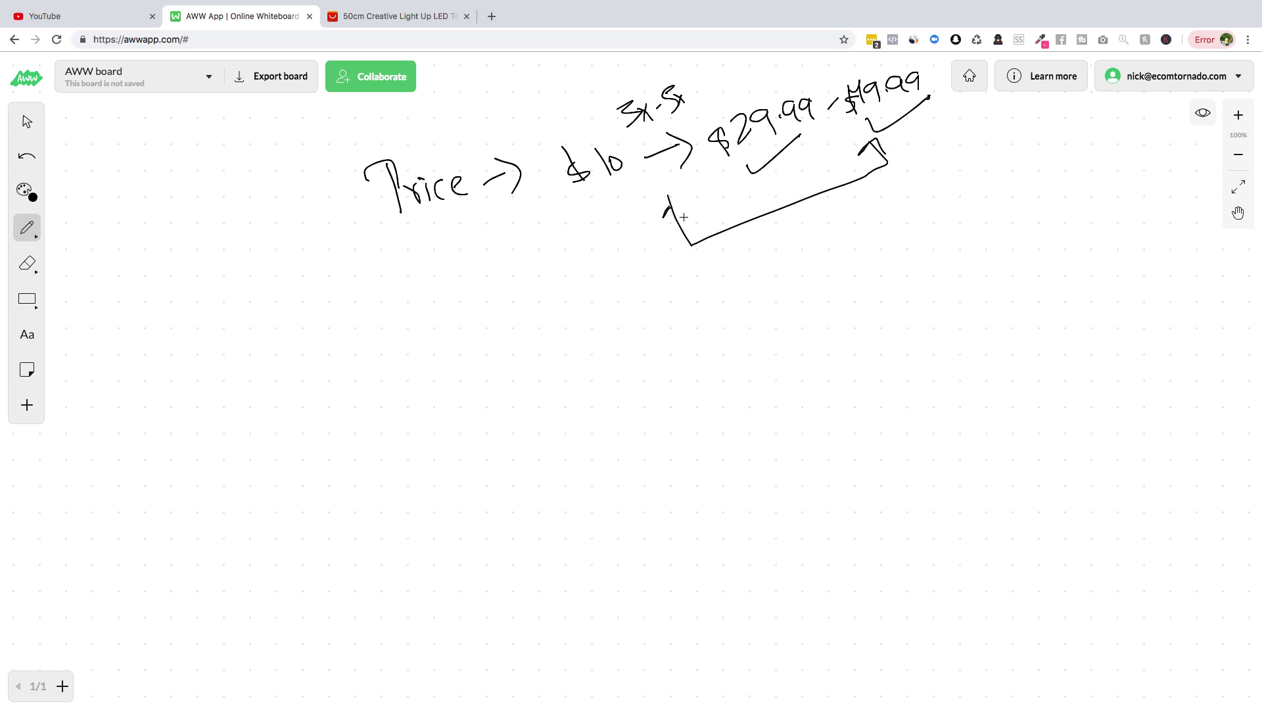
drag(668, 206, 683, 217)
Begin writing 'Targeting ->' below the price line
drag(490, 361, 503, 409)
drag(457, 385, 500, 348)
mouse_move(540, 372)
mouse_down()
mouse_move(533, 392)
mouse_move(551, 366)
mouse_move(581, 388)
mouse_move(614, 339)
mouse_move(702, 325)
mouse_up()
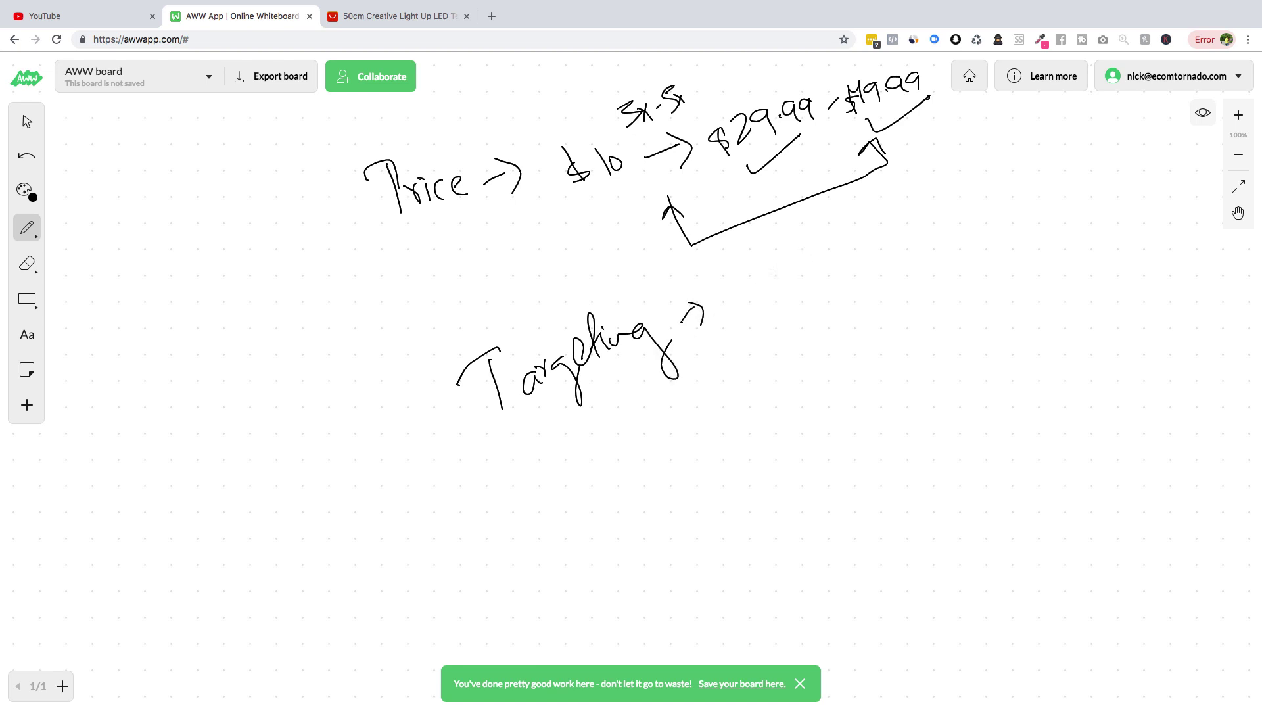
Write 'Parents toddler 3-5 years' and '-> Mag/website (UK kids)' as targeting audiences
mouse_move(767, 263)
mouse_down()
mouse_move(813, 263)
mouse_move(856, 228)
mouse_move(882, 243)
mouse_up()
mouse_move(917, 190)
mouse_down()
mouse_move(938, 225)
mouse_move(983, 187)
mouse_move(1016, 205)
mouse_up()
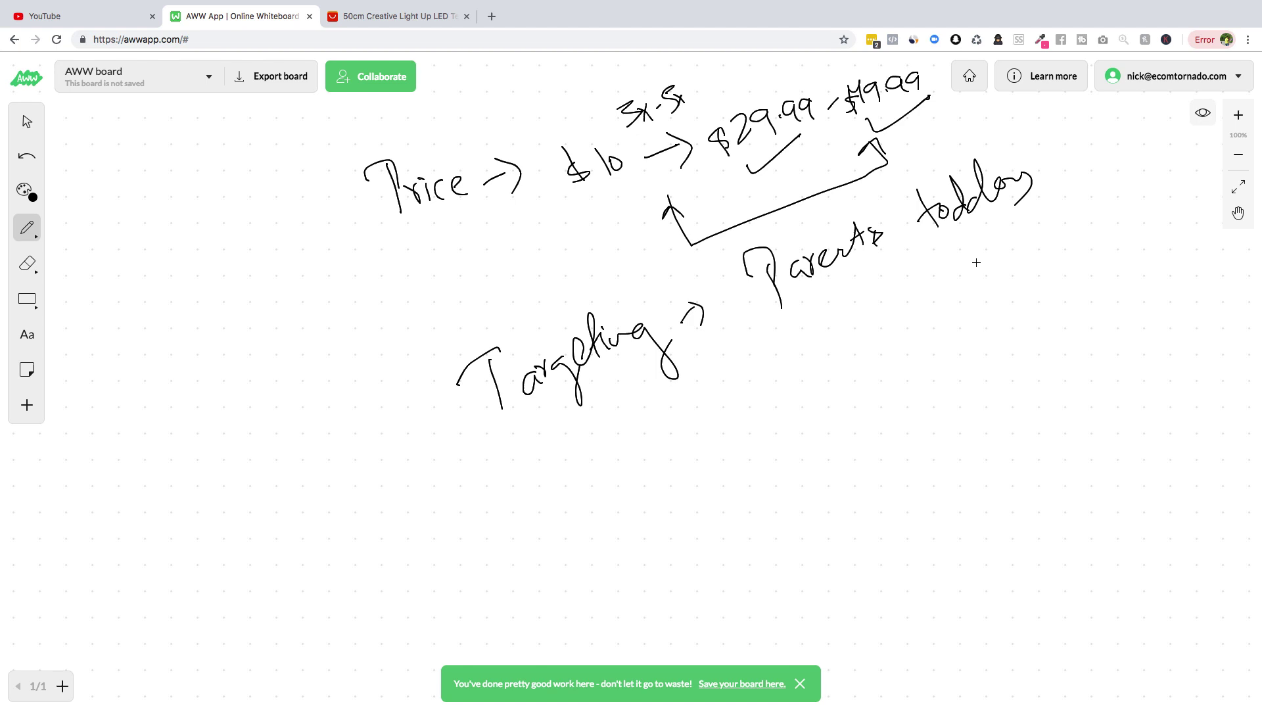
mouse_move(956, 257)
mouse_down()
mouse_move(985, 260)
mouse_move(1103, 196)
mouse_up()
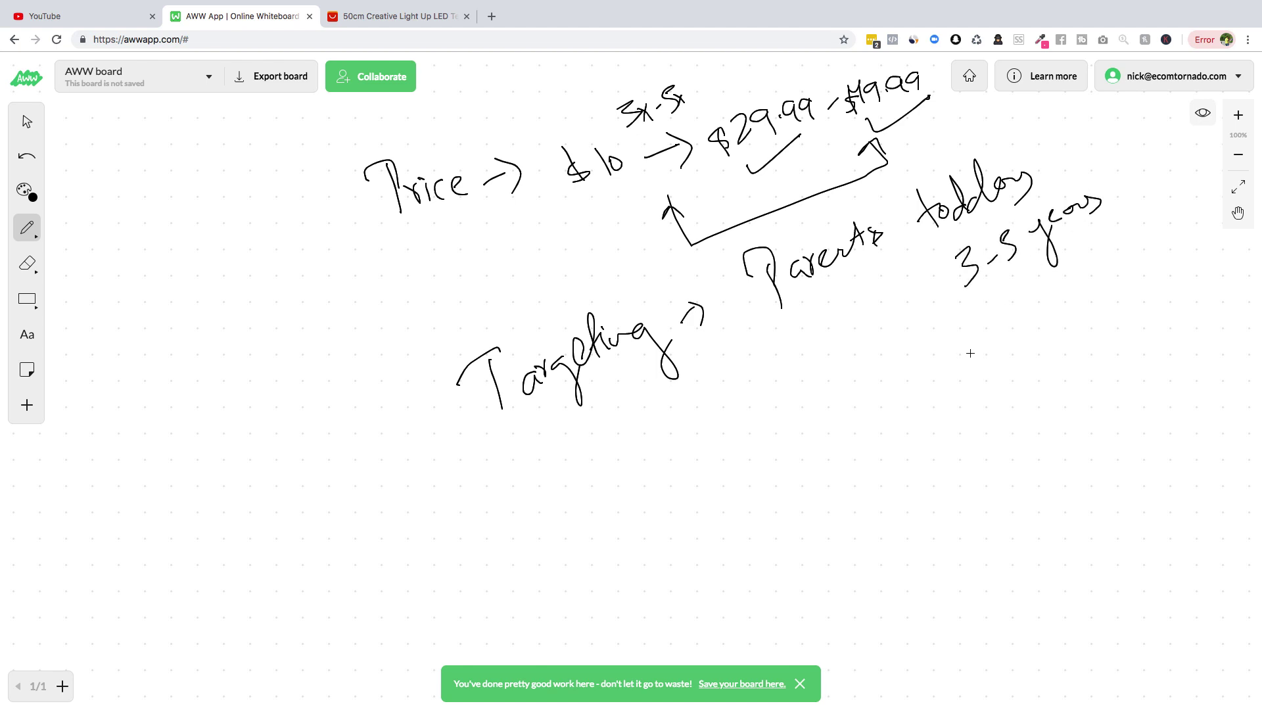
mouse_move(748, 424)
mouse_down()
mouse_move(764, 408)
mouse_move(773, 434)
mouse_up()
mouse_move(800, 360)
mouse_down()
mouse_move(852, 369)
mouse_move(959, 317)
mouse_move(1028, 317)
mouse_move(1031, 281)
mouse_up()
mouse_move(1034, 279)
mouse_down()
mouse_move(1068, 296)
mouse_move(1095, 271)
mouse_move(1096, 295)
mouse_up()
Add a third audience arrow and start writing 'Toys Companies'
mouse_move(781, 517)
mouse_down()
mouse_move(814, 485)
mouse_move(819, 523)
mouse_up()
mouse_move(852, 457)
mouse_down()
mouse_move(879, 424)
mouse_move(880, 471)
mouse_up()
mouse_move(889, 442)
mouse_down()
mouse_move(885, 454)
mouse_move(891, 444)
mouse_up()
drag(901, 436, 924, 488)
drag(921, 424, 911, 449)
drag(954, 391, 961, 418)
drag(959, 405, 1056, 346)
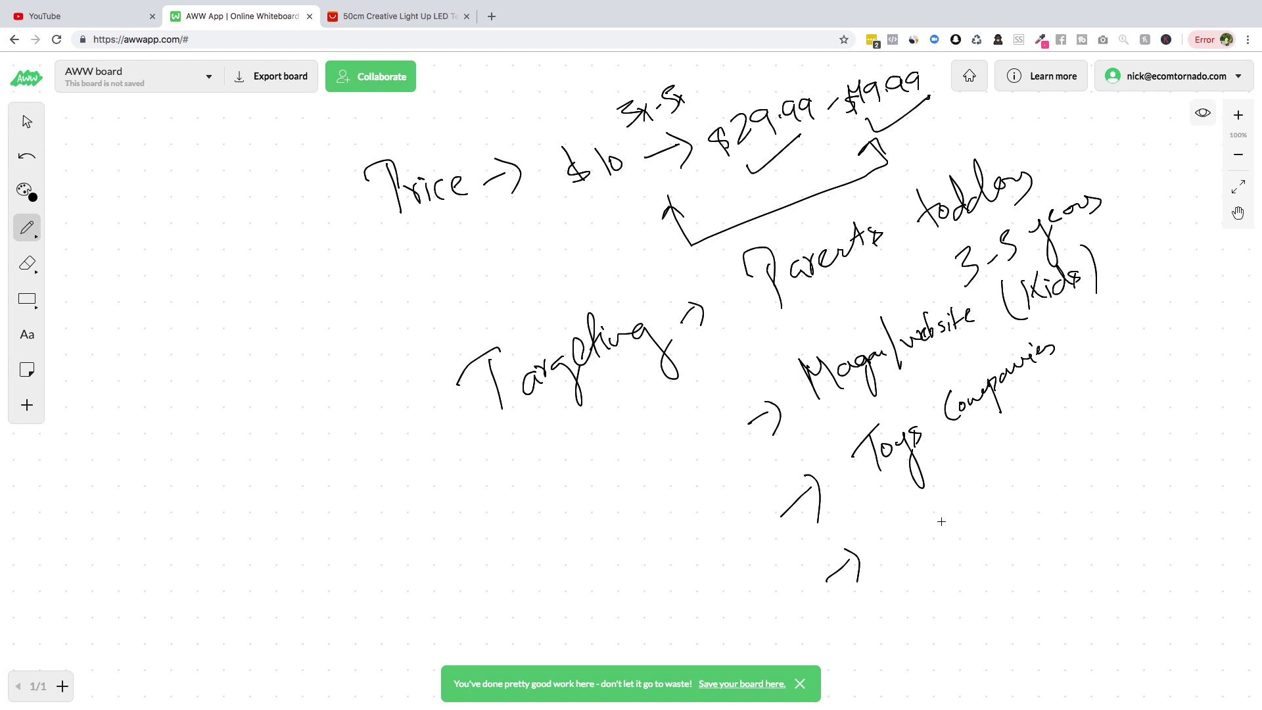
Write '-> Creative - Videos' beneath the audiences and underline Videos
mouse_move(867, 601)
mouse_down()
mouse_move(1003, 517)
mouse_move(993, 483)
mouse_up()
mouse_move(1013, 496)
mouse_down()
mouse_move(1015, 515)
mouse_move(1071, 464)
mouse_move(1003, 555)
mouse_move(1105, 483)
mouse_up()
click(1029, 545)
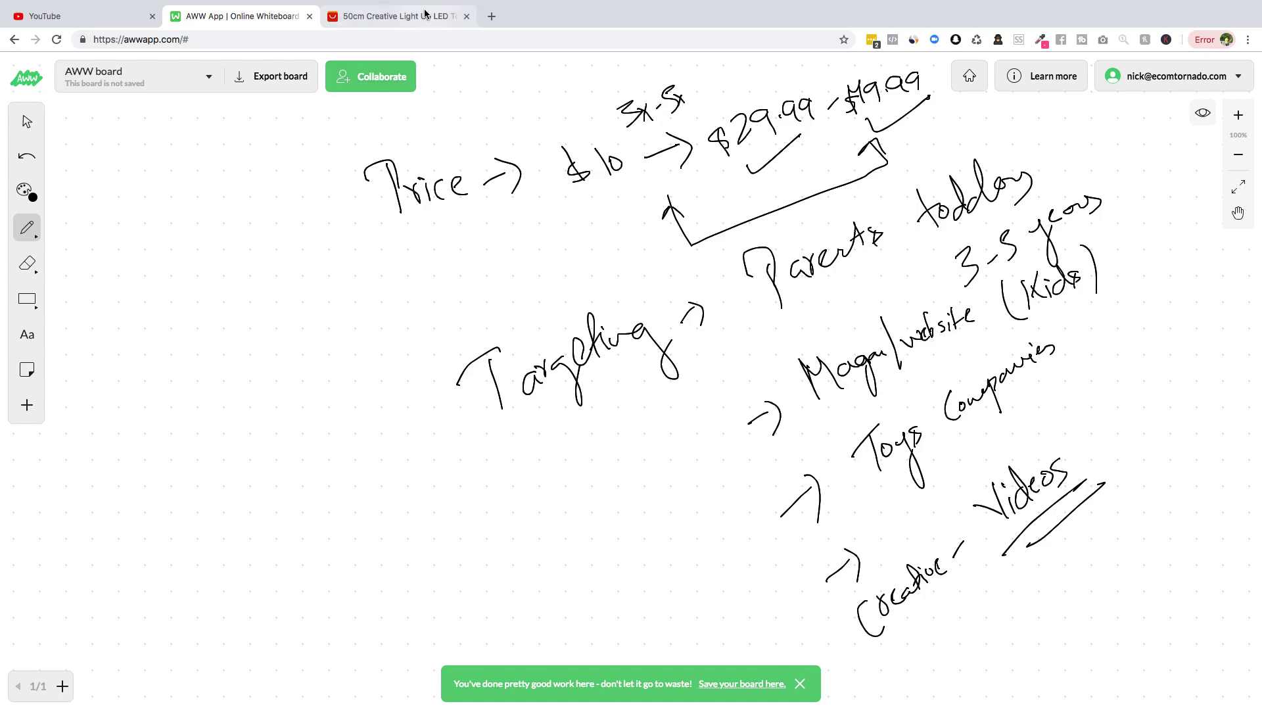
Briefly scroll the AliExpress teddy bear page, then return to the whiteboard
click(398, 16)
scroll(869, 421, down, 7)
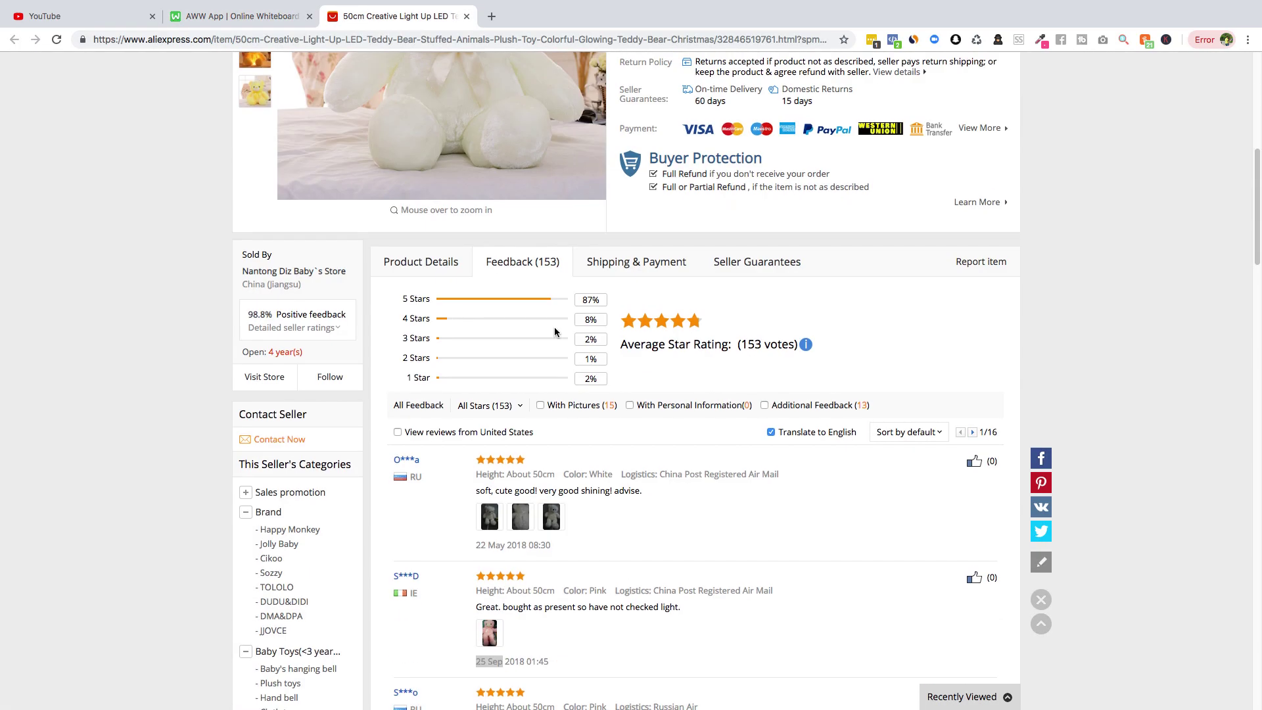
scroll(723, 395, down, 3)
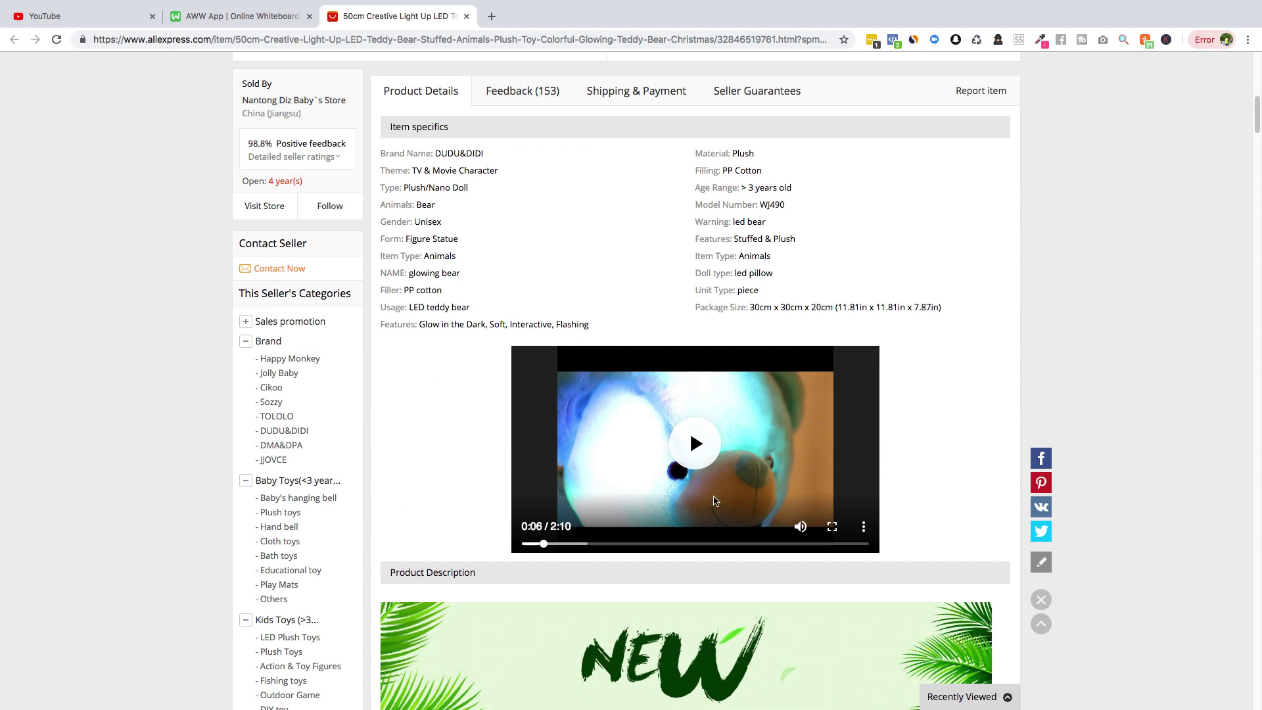
scroll(881, 465, up, 2)
scroll(881, 466, up, 4)
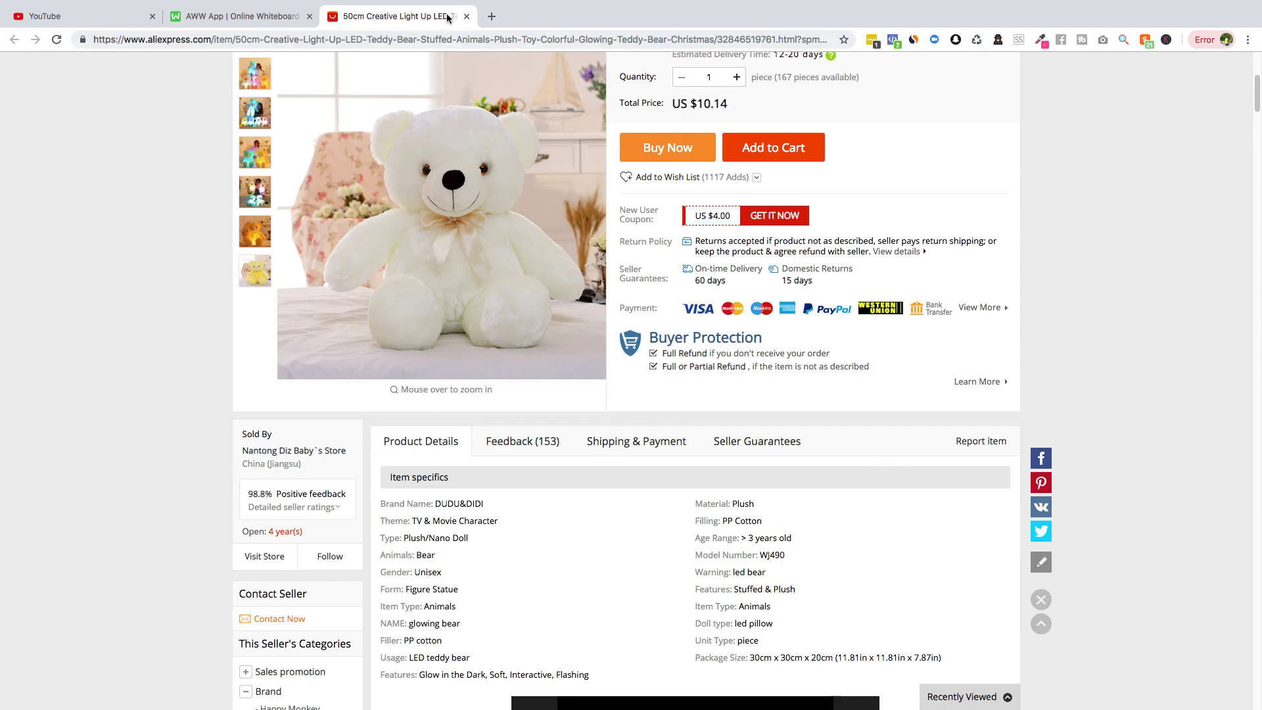
click(237, 15)
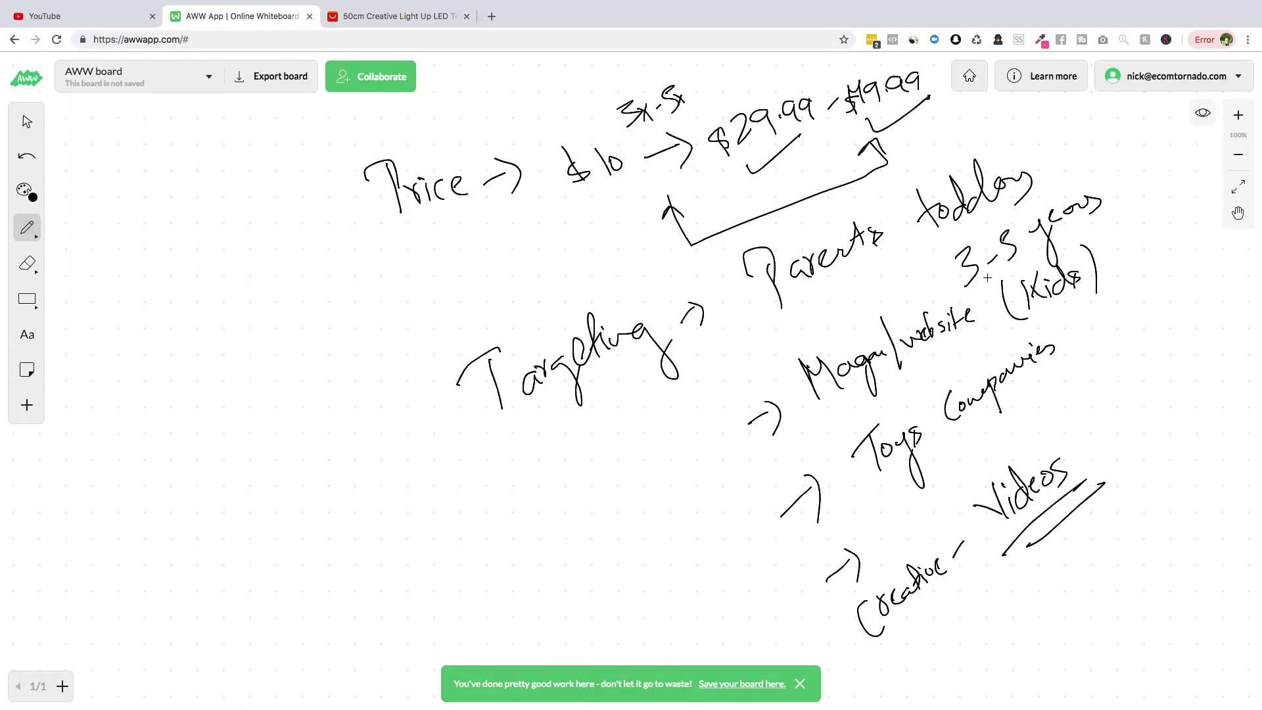
Tick off Price and Targeting on the board, discarding a trial connector line
scroll(365, 234, down, 1)
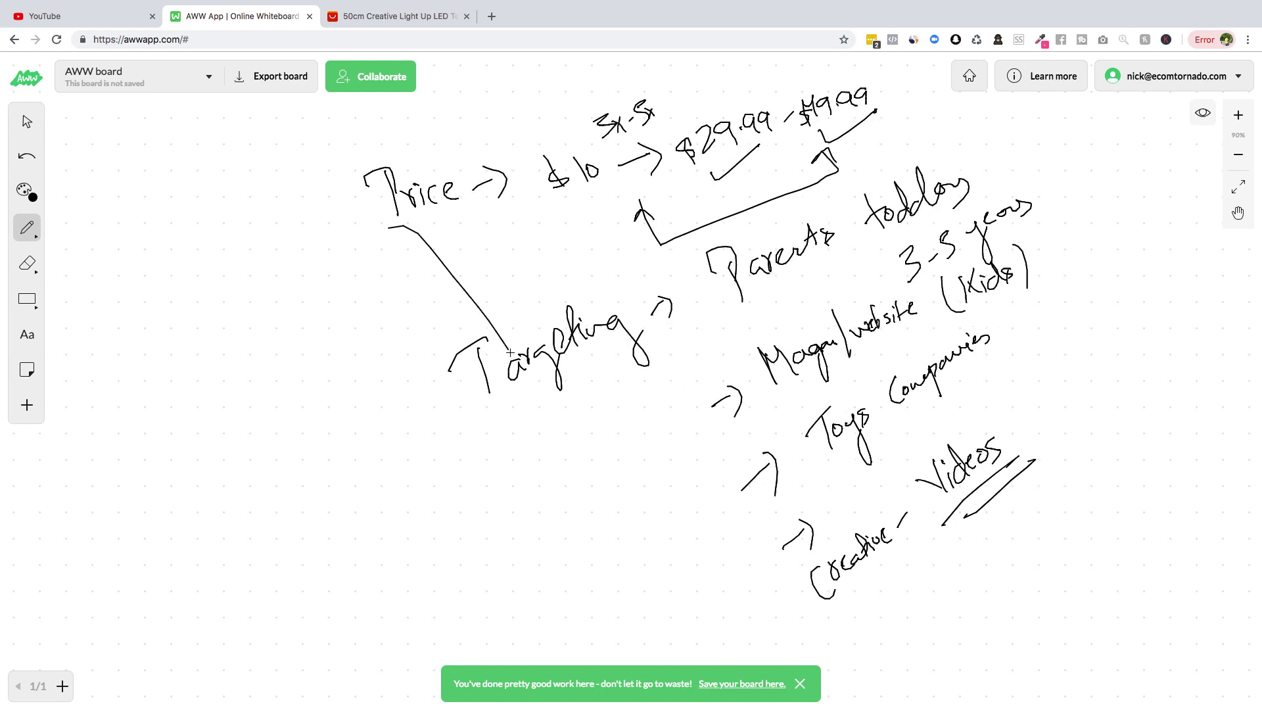
drag(365, 237, 549, 277)
key(ctrl+z)
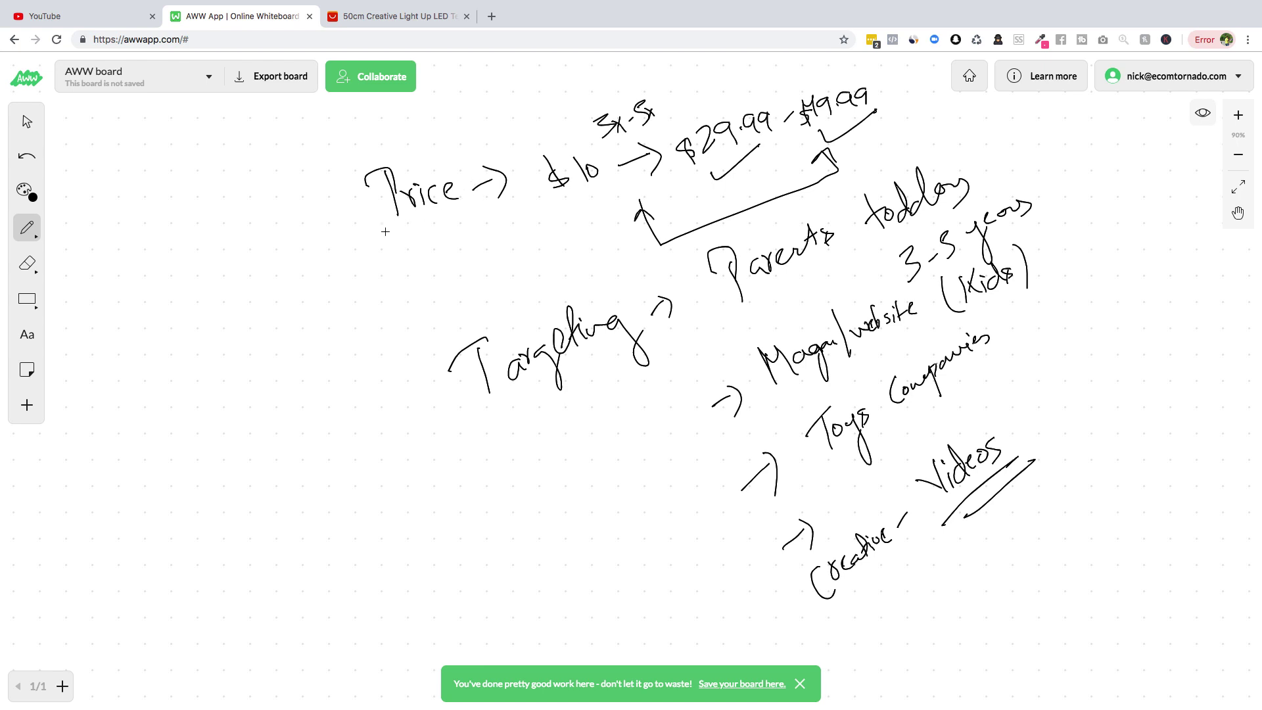
drag(385, 232, 439, 222)
drag(479, 408, 574, 393)
Draw a curved underline under Videos and write 'Launch' on the board's left
drag(954, 519, 1061, 472)
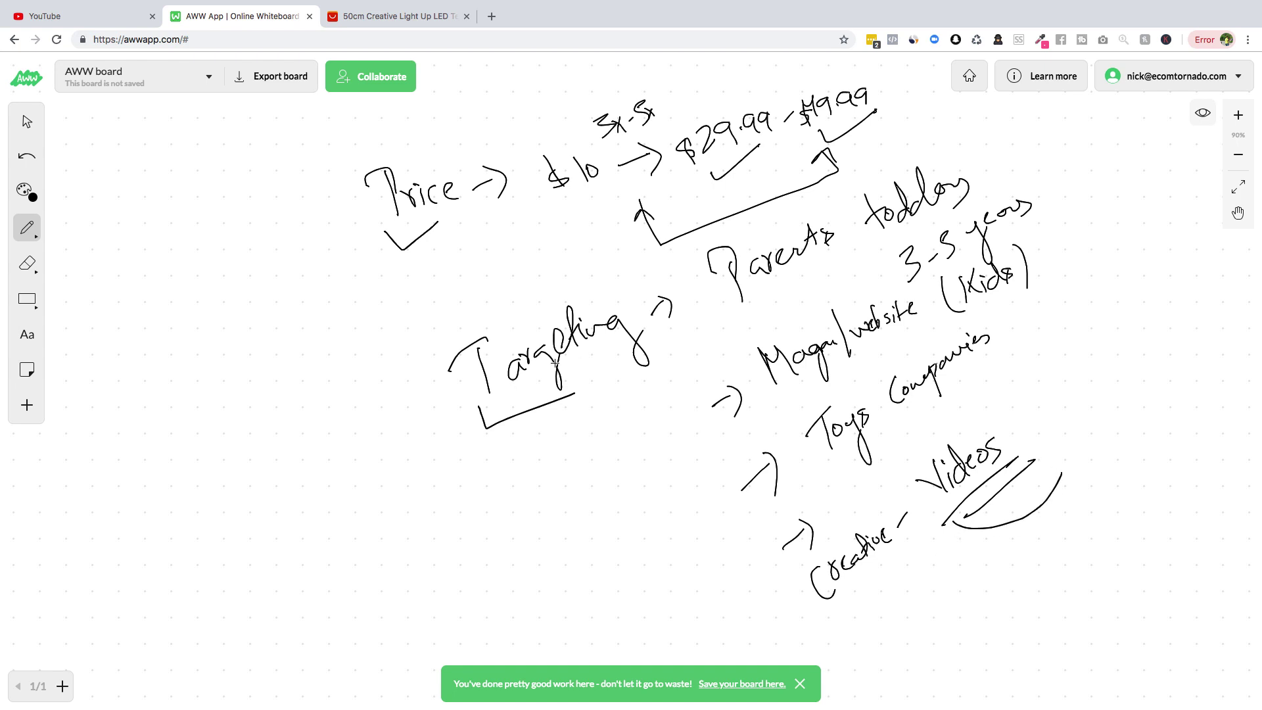
mouse_move(176, 362)
mouse_down()
mouse_move(224, 381)
mouse_move(310, 333)
mouse_up()
mouse_move(269, 482)
mouse_down()
mouse_move(336, 352)
mouse_move(350, 370)
mouse_up()
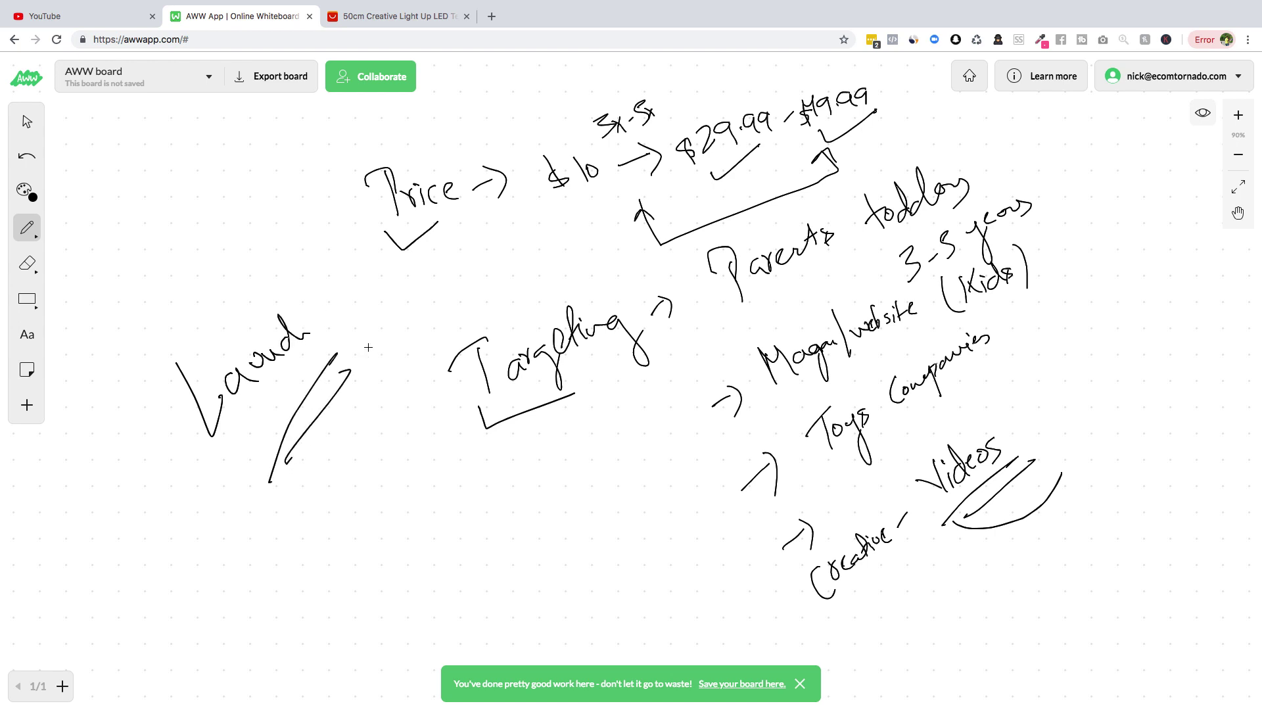